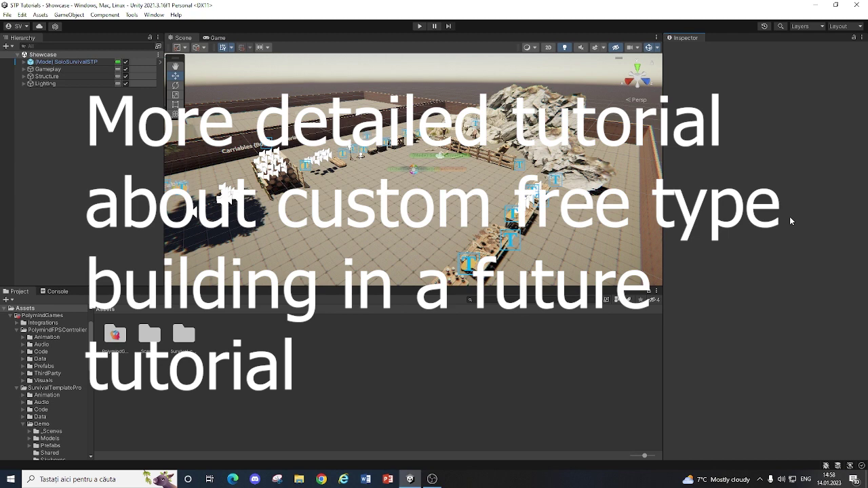
- Browse the project assets to PolymindGames/SurvivalTemplatePro/Prefabs/Buildables/Socket
double_click(115, 333)
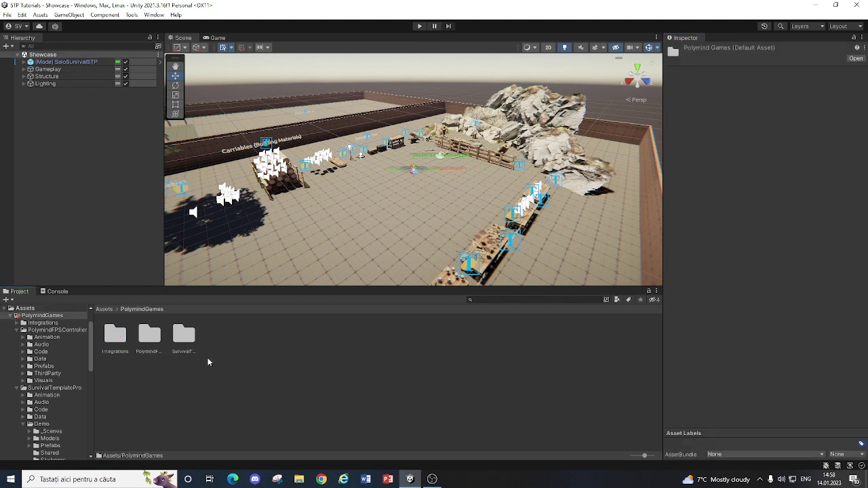
left_click(191, 350)
double_click(191, 350)
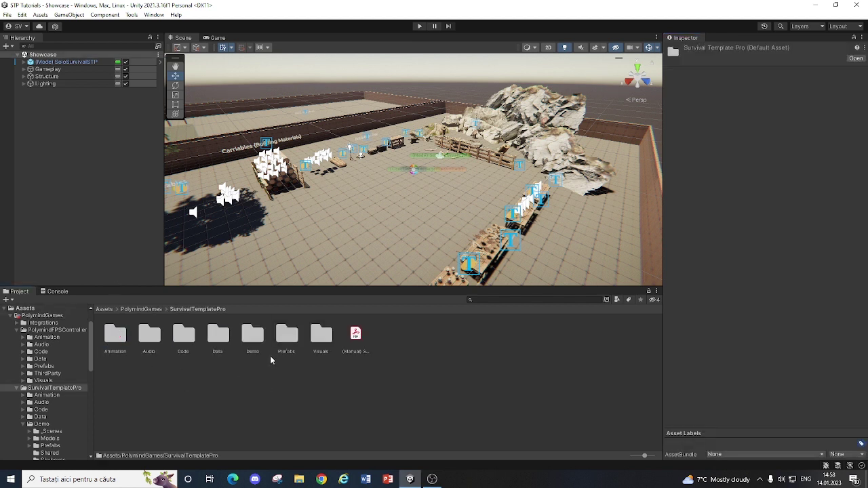
double_click(279, 342)
double_click(148, 339)
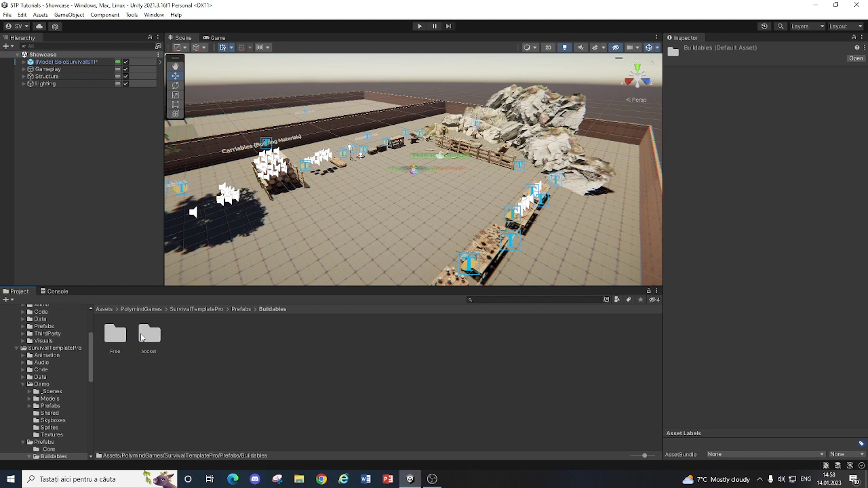
double_click(142, 337)
- Open the (Buildable) Stone Wall prefab for editing
left_click(287, 336)
left_click(314, 337)
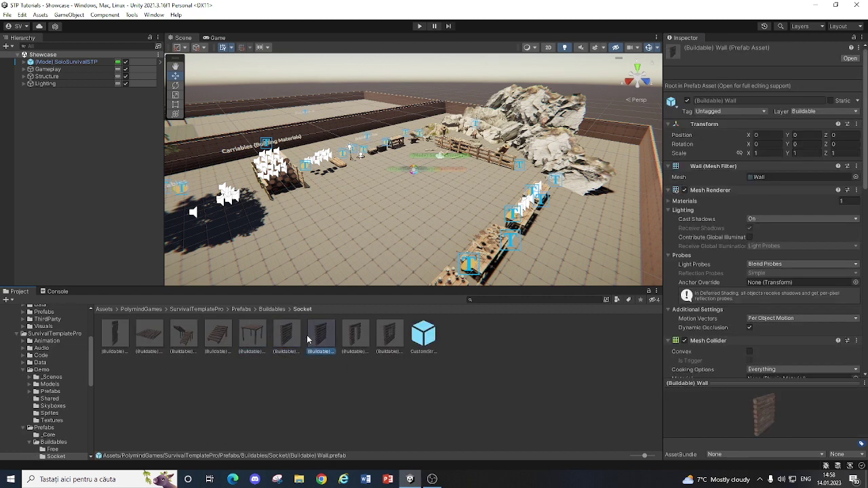
left_click(293, 333)
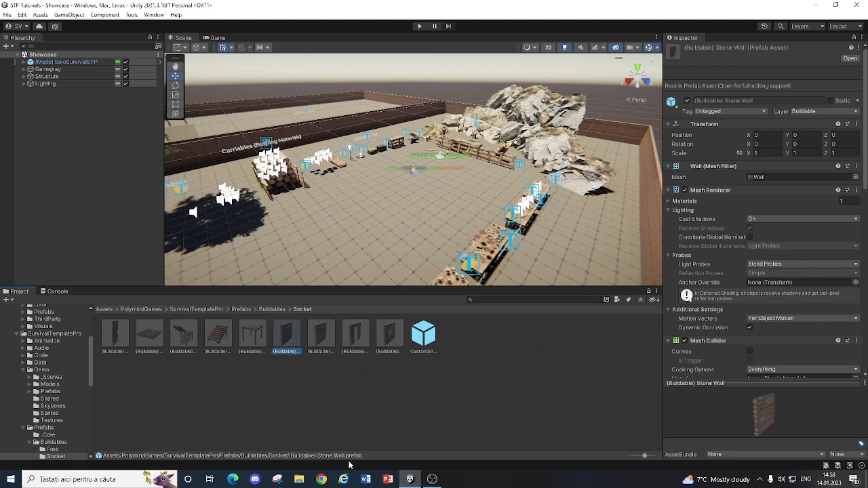
double_click(286, 331)
- Add the Wall_B prefab from Survival_construction_pack/Prefab as a child of the (Buildable) Stone Wall root
left_click(105, 309)
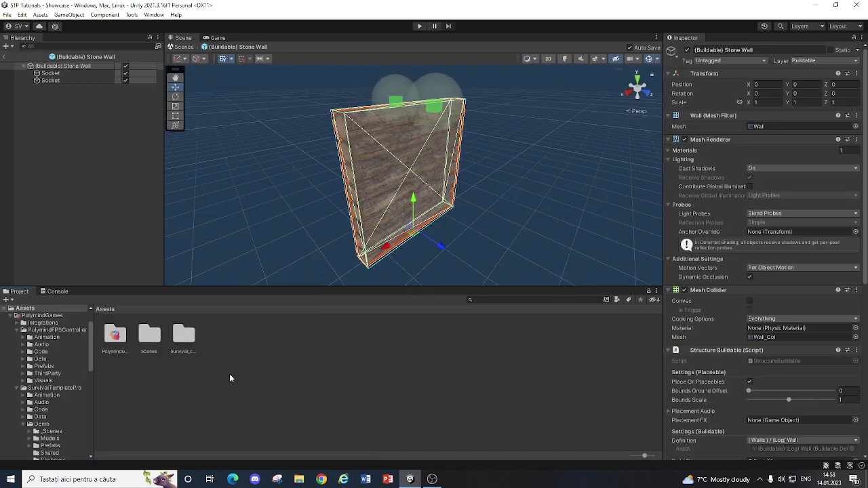
left_click(178, 334)
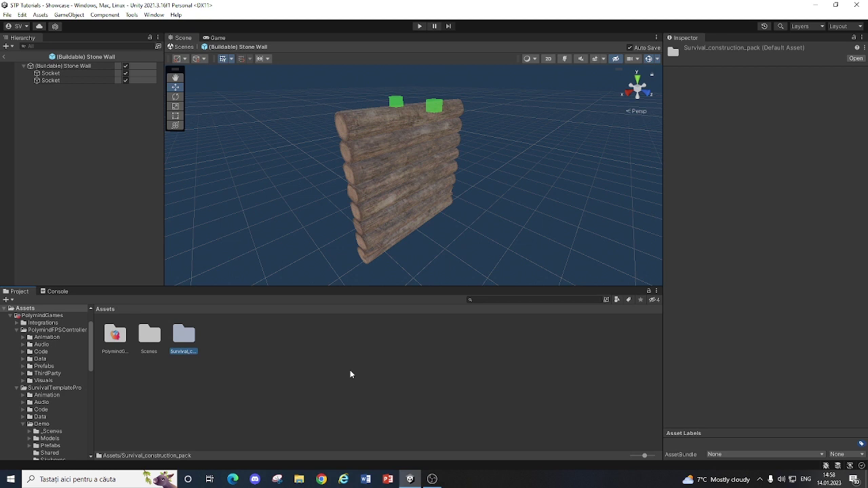
double_click(190, 337)
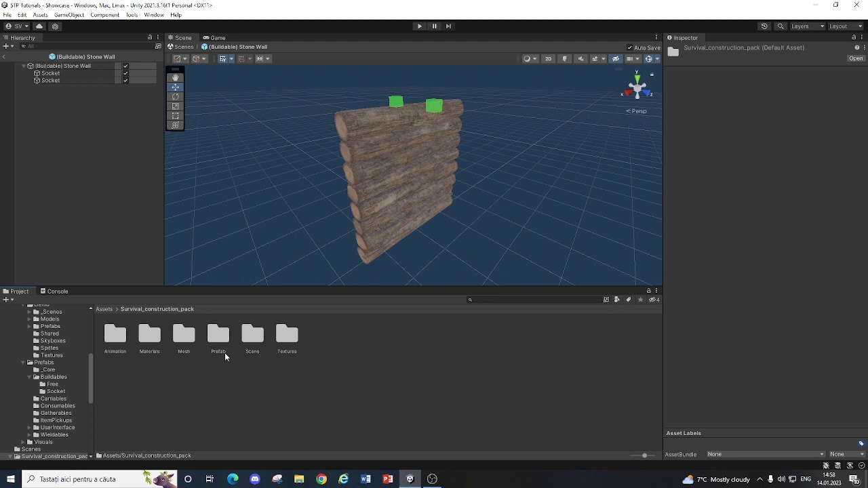
double_click(216, 337)
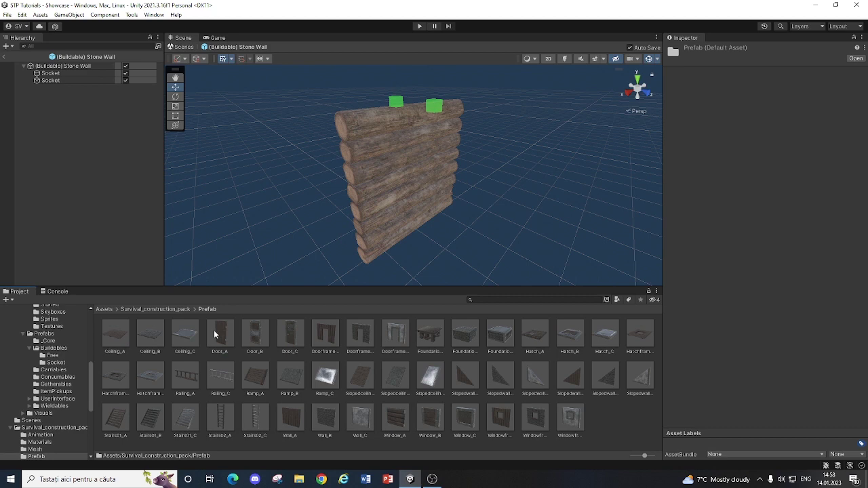
left_click_drag(334, 435, 74, 139)
- Set Wall_B's Y rotation to 90 so it aligns with the log wall
left_click_drag(438, 213, 275, 171, "alt")
key("e")
key("w")
left_click(807, 102)
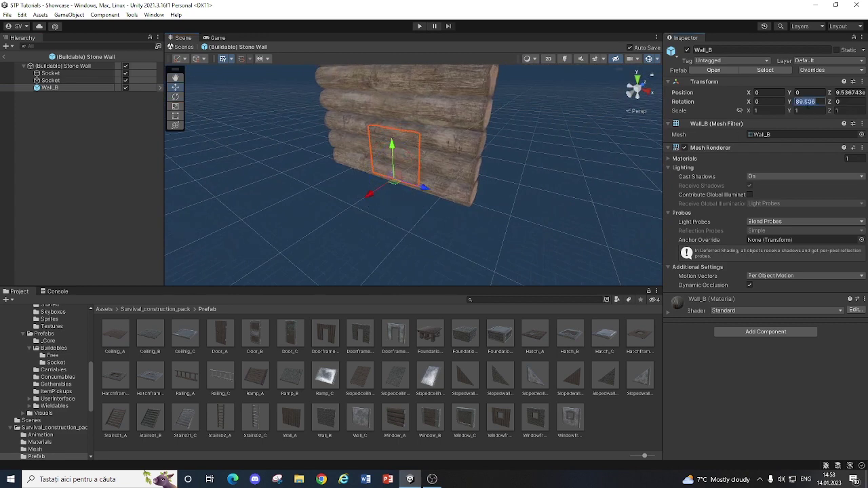
type("90")
- Scale Wall_B uniformly to about 3.16 and shift it to about -0.071 on Z to match the log wall
left_click_drag(470, 193, 358, 178, "alt")
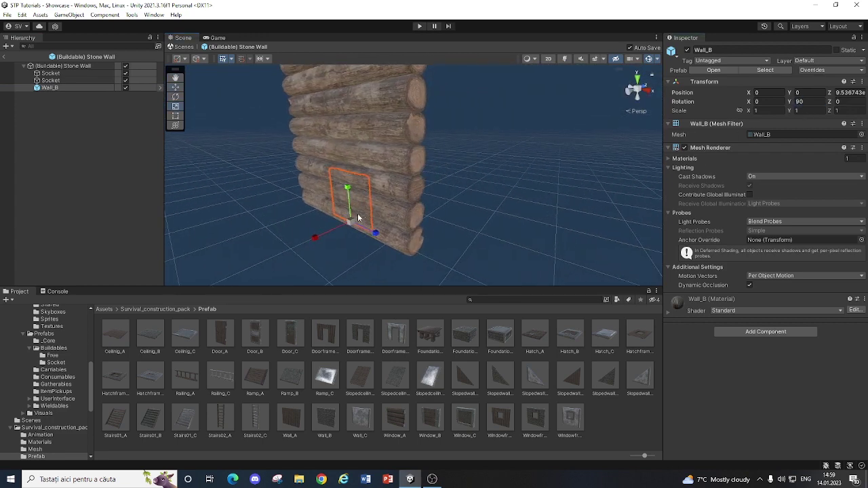
key("r")
left_click_drag(351, 222, 433, 200)
key("w")
left_click_drag(456, 163, 302, 276, "alt")
key("r")
key("w")
right_click_drag(342, 282, 514, 211)
left_click_drag(514, 211, 381, 173, "alt")
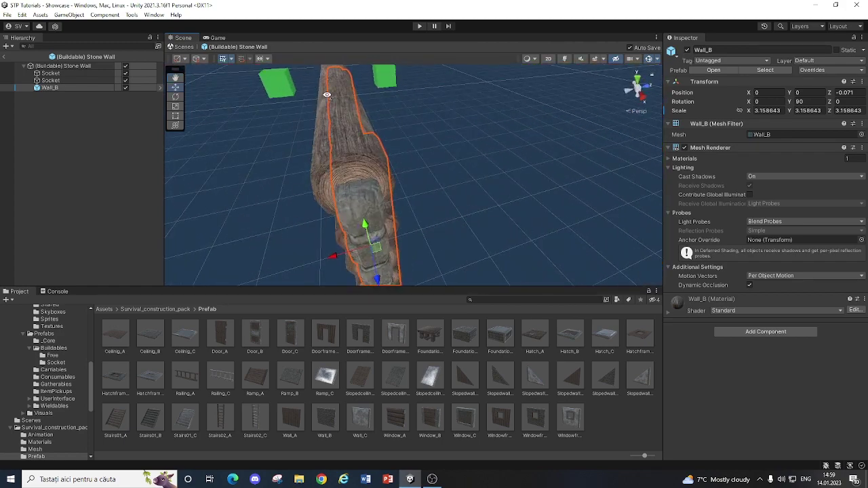
right_click_drag(327, 95, 400, 34)
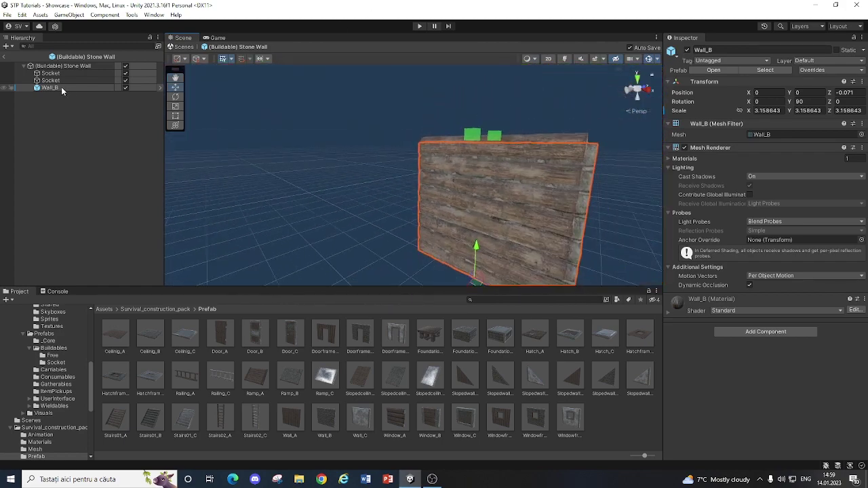
- Unpack the Wall_B prefab instance in the hierarchy
right_click(9, 223)
right_click(55, 81)
right_click(43, 87)
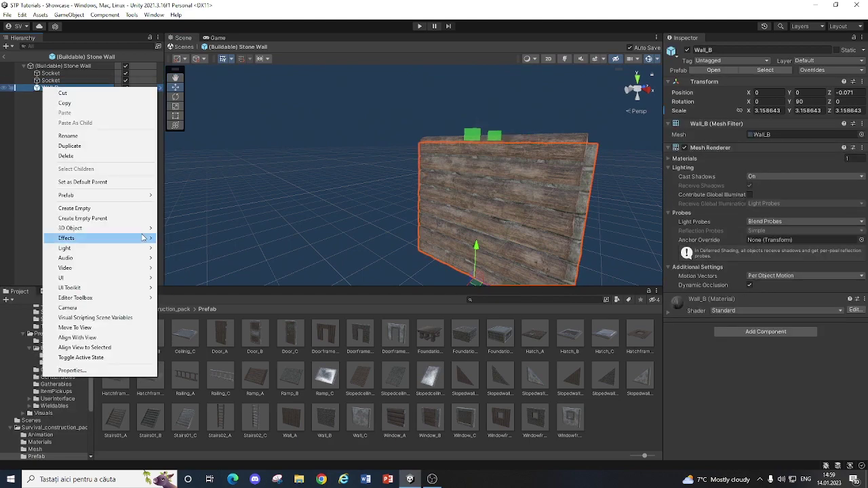
mouse_move(110, 195)
left_click(226, 242)
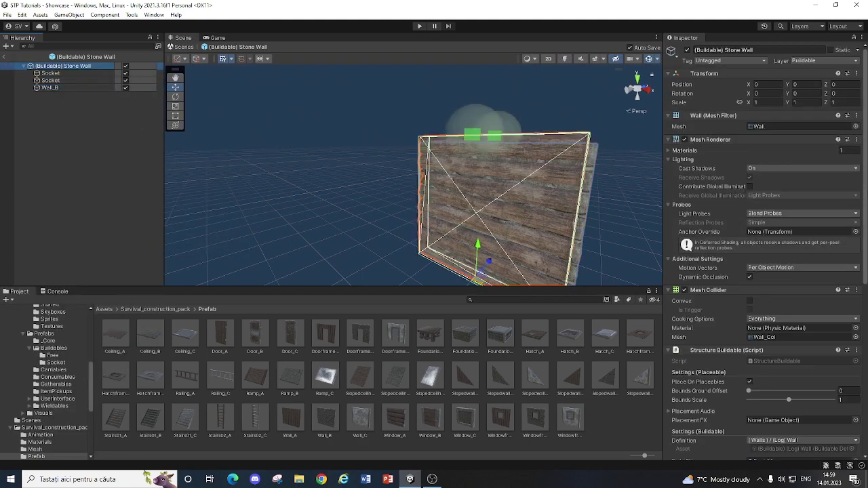
- Review the Mesh Collider, Structure Buildable, Nav Mesh Obstacle and Material Effect settings on the (Buildable) Stone Wall root
scroll(840, 343, "down", 11)
mouse_move(538, 184)
right_mouse_down()
mouse_move(472, 157)
mouse_move(529, 178)
right_mouse_up()
scroll(823, 214, "up", 5)
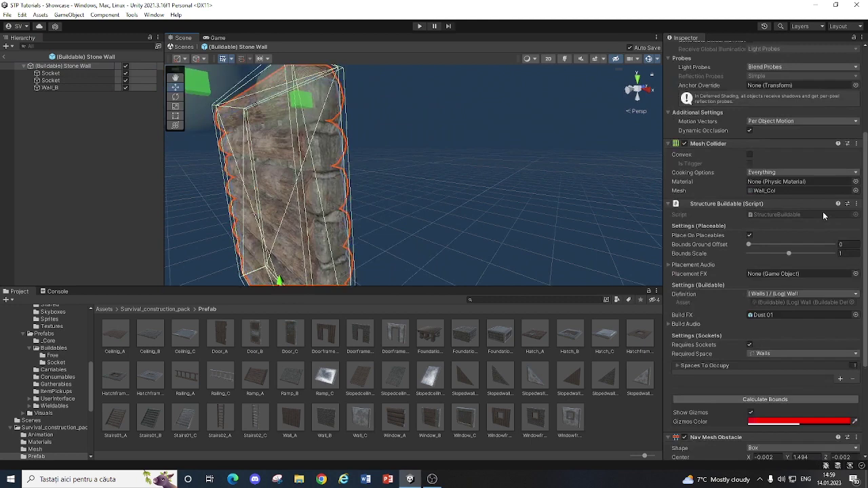
scroll(824, 293, "down", 4)
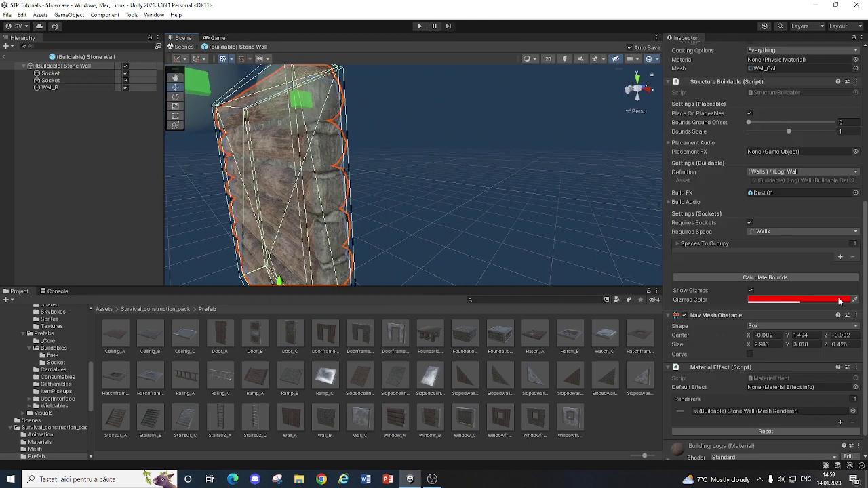
scroll(825, 296, "up", 10)
scroll(828, 300, "down", 12)
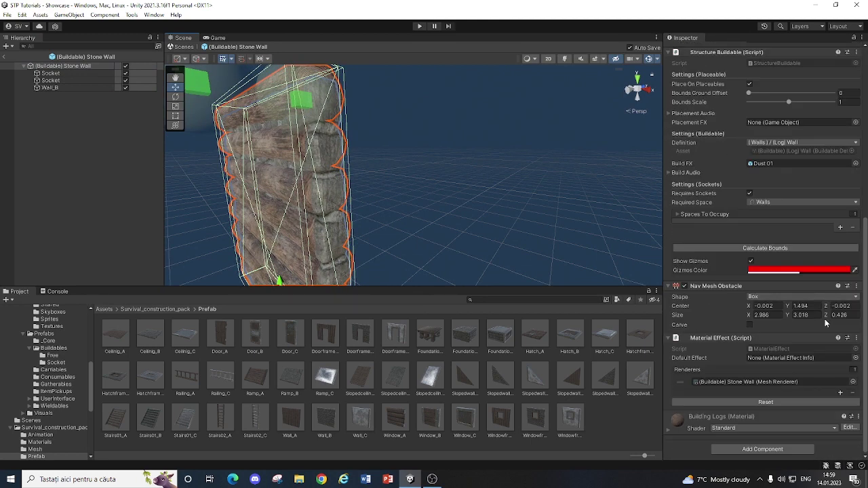
scroll(824, 328, "up", 5)
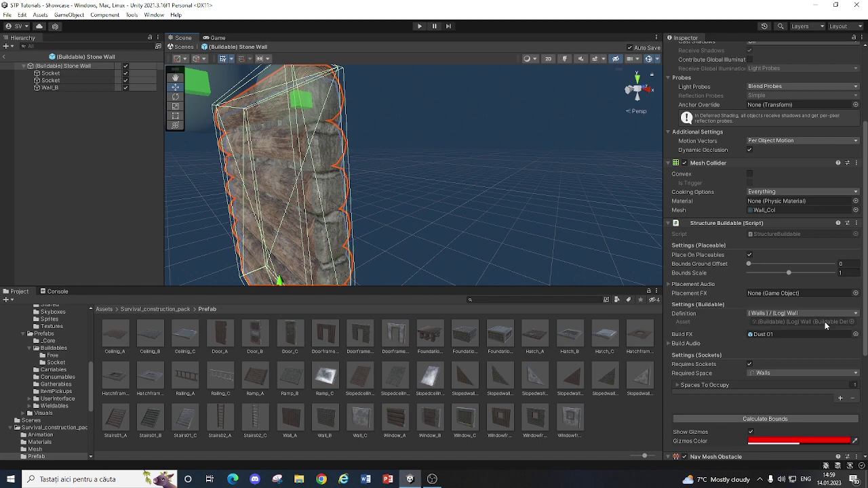
scroll(825, 321, "down", 4)
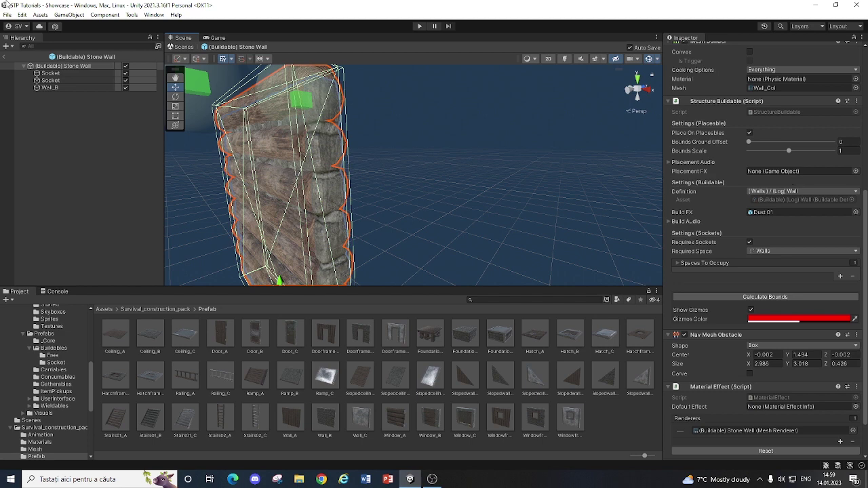
- Create a new stone wall buildable in the Walls category of the Building Manager
left_click(131, 14)
left_click(149, 25)
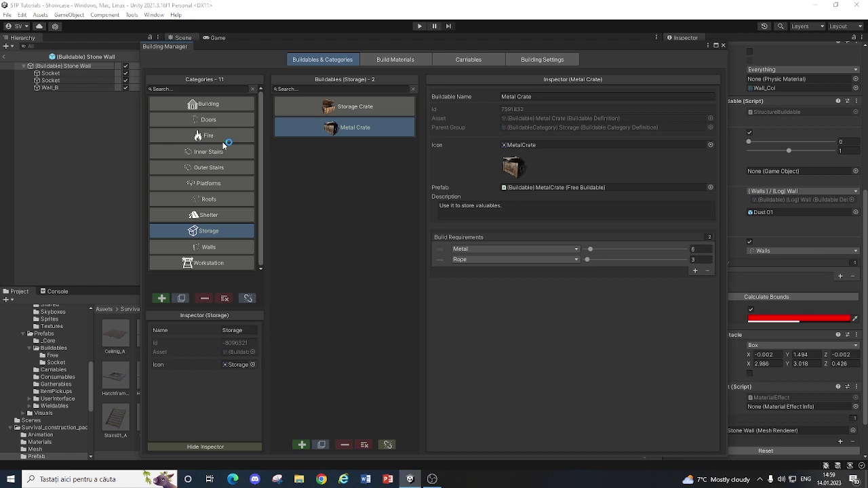
left_click(220, 248)
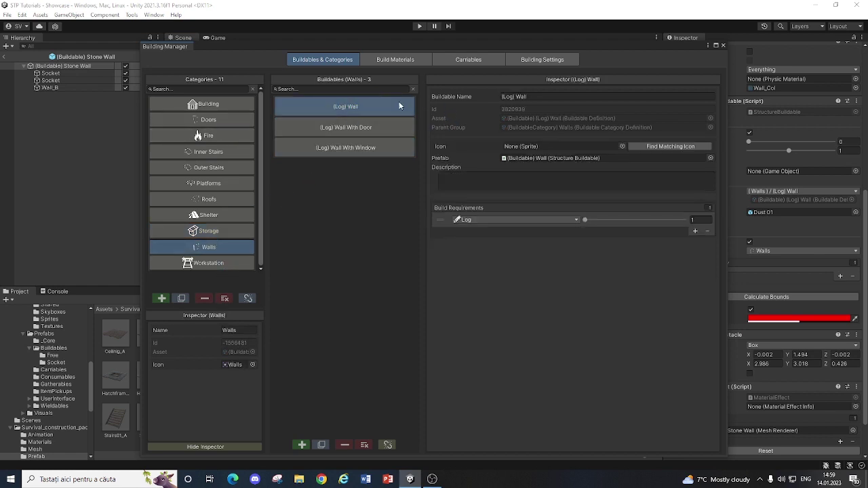
left_click(302, 444)
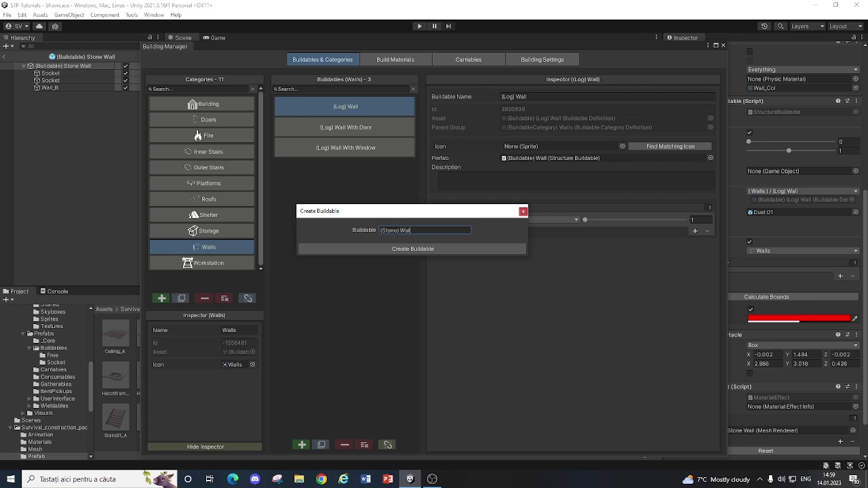
type("(Stone) Wall")
left_click(420, 248)
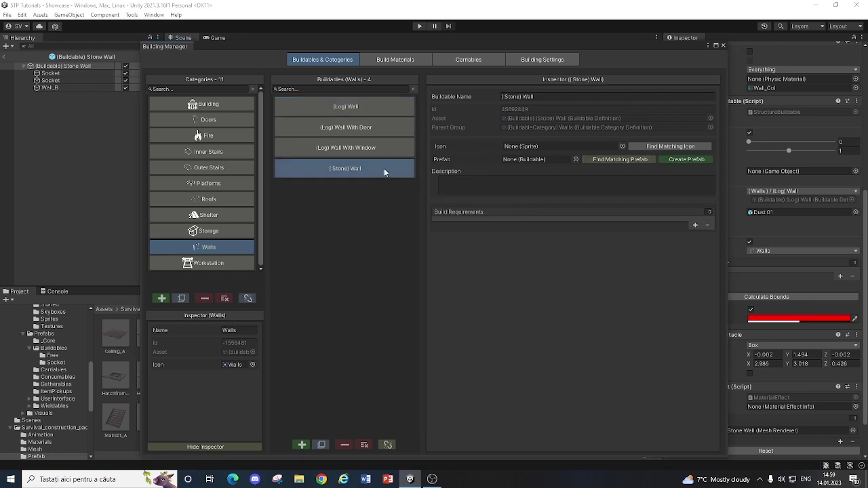
- Correct the new buildable's name to (Stone) Wall by removing the stray space after the opening bracket
double_click(506, 97)
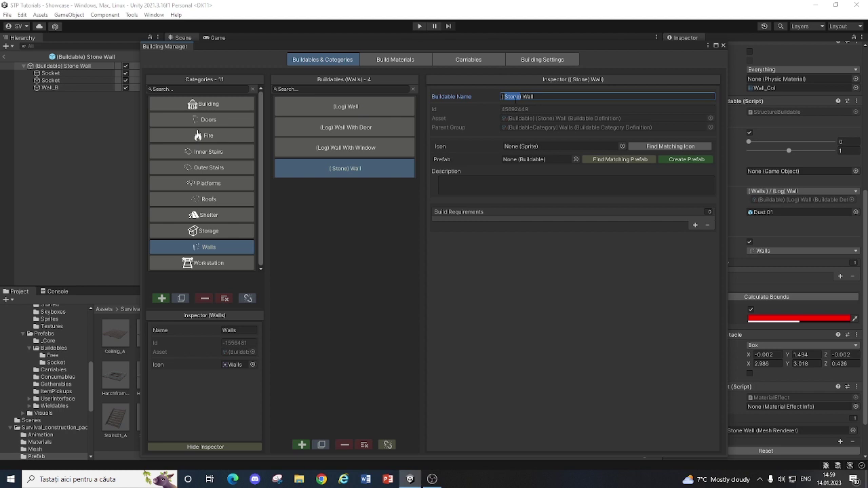
key("Left")
key("BackSpace")
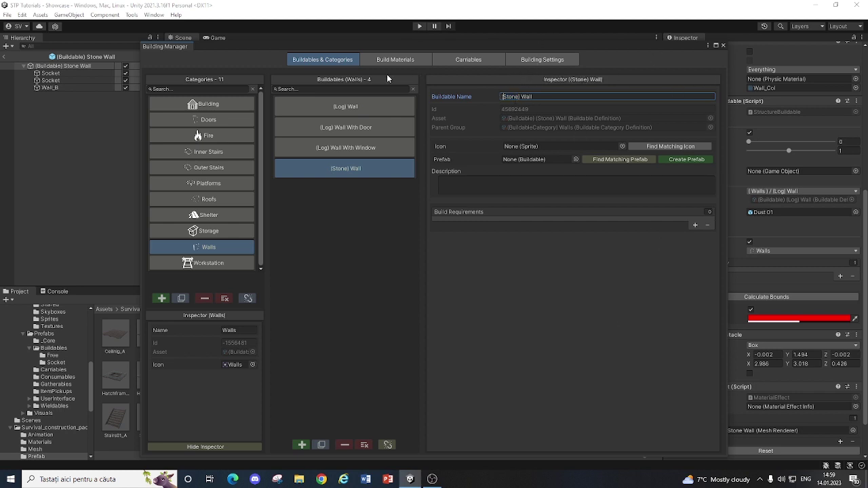
- Set the Structure Buildable definition of the stone wall prefab to (Stone) Wall from the Walls category
left_click_drag(239, 47, 71, 100)
left_click(791, 192)
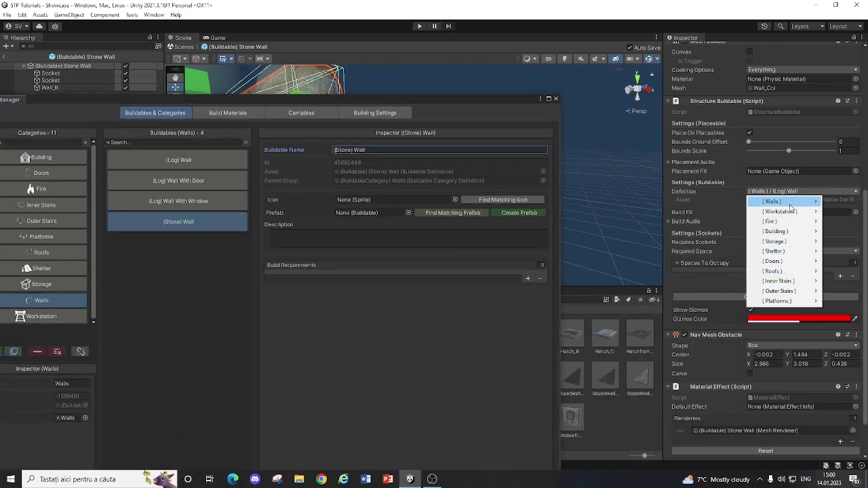
mouse_move(790, 206)
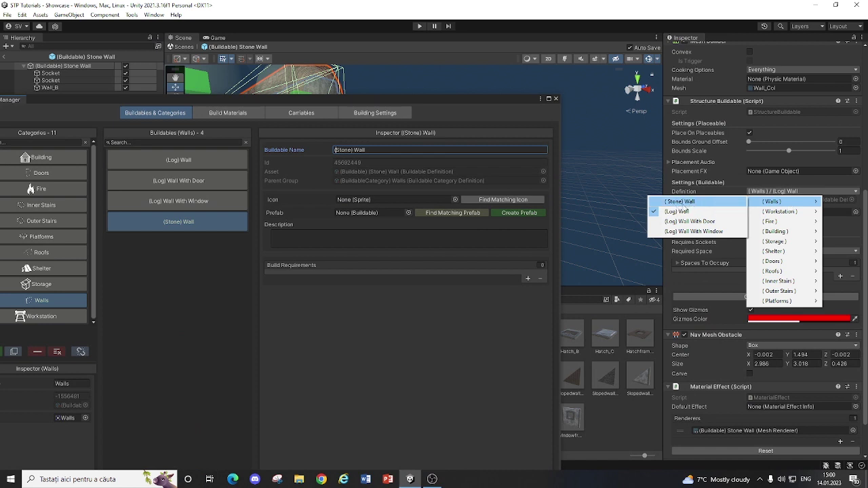
left_click(681, 203)
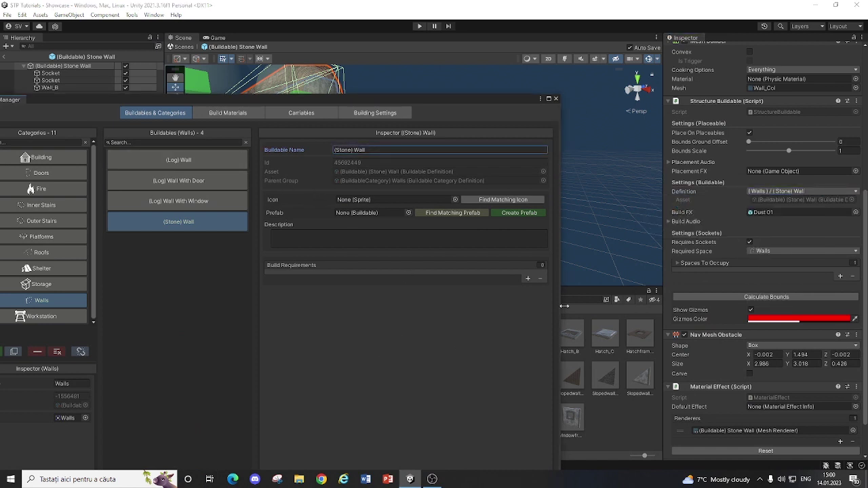
- Add a build requirement of 2 Stone to the (Stone) Wall buildable
left_click(528, 279)
left_click(368, 277)
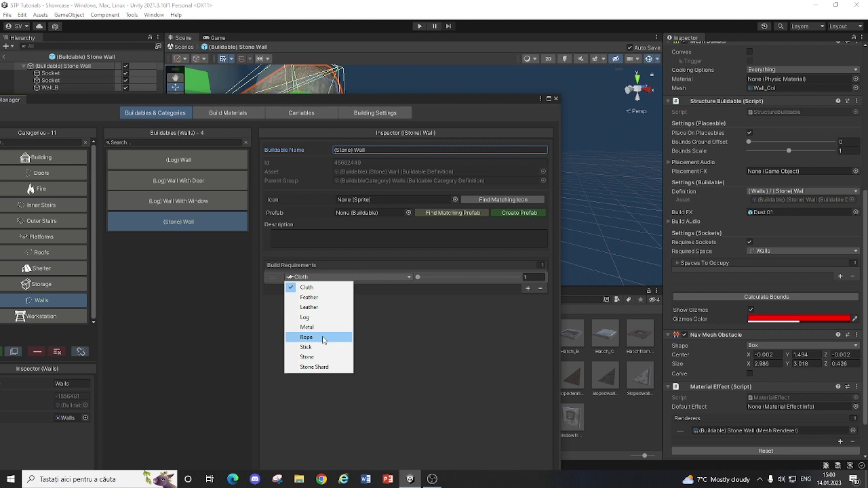
left_click(306, 358)
left_click(533, 278)
type("2")
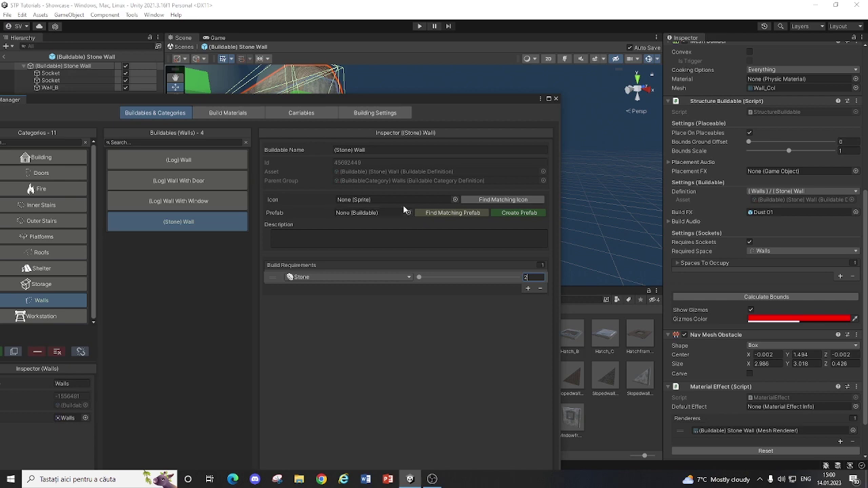
- Assign the (Buildable) Stone Wall prefab from the Socket folder to the (Stone) Wall buildable
left_click_drag(365, 106, 692, 109)
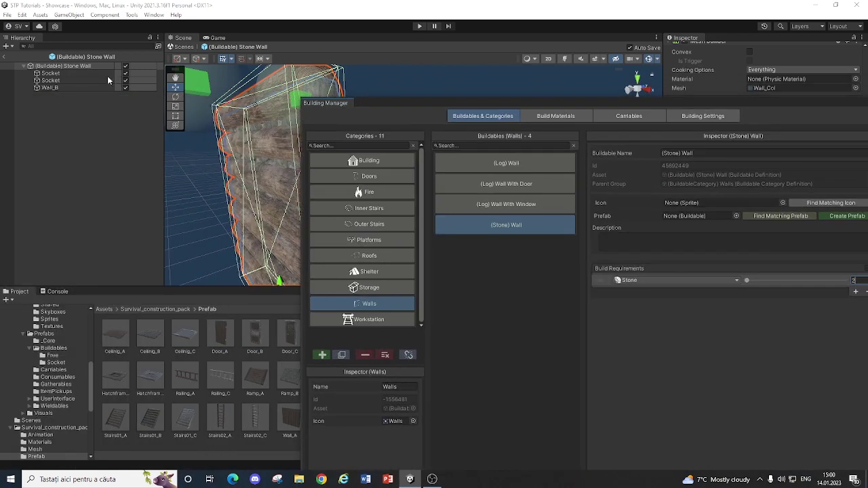
left_click(110, 60)
left_click_drag(281, 339, 709, 222)
- Set the (Stone) Wall buildable's icon to the StoneMaterial sprite
left_click(782, 202)
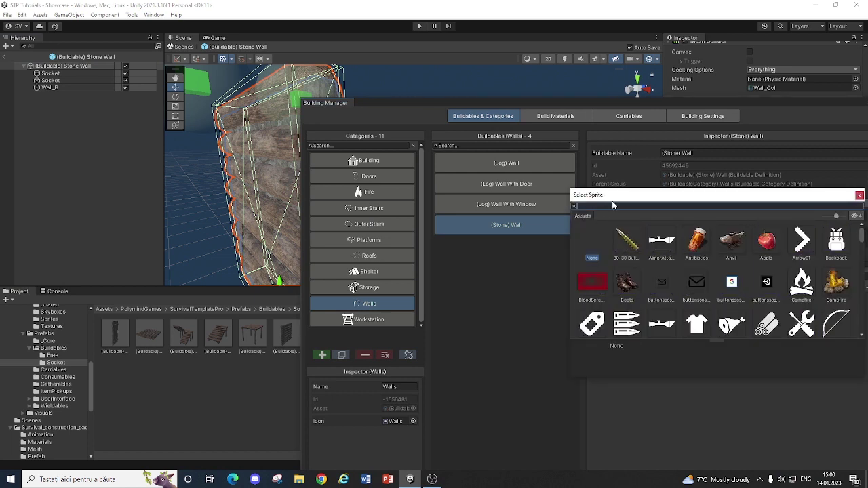
left_click(394, 420)
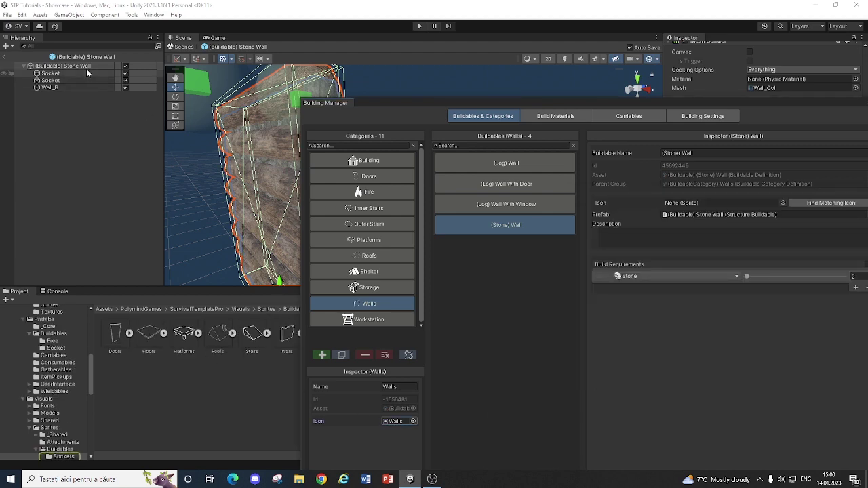
left_click(57, 348)
left_click(783, 202)
type("stone")
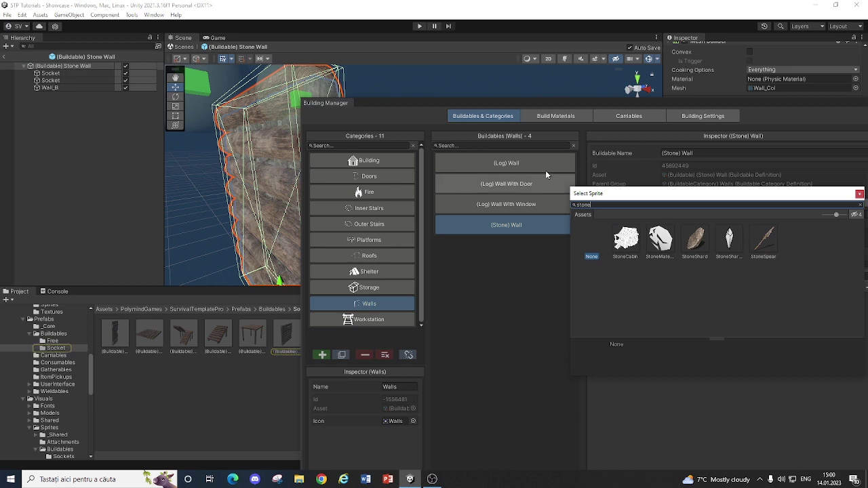
double_click(660, 239)
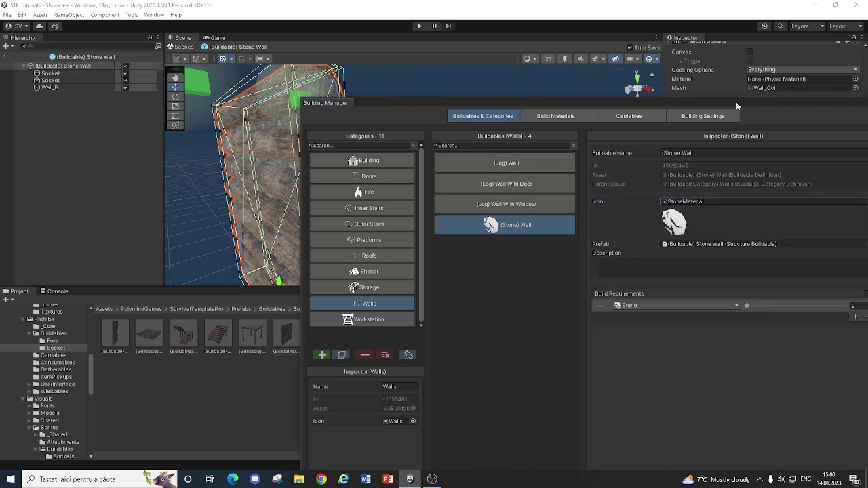
- Give the (Stone) Wall buildable the description "this is a stone wall." and close the Building Manager
left_click_drag(736, 102, 523, 49)
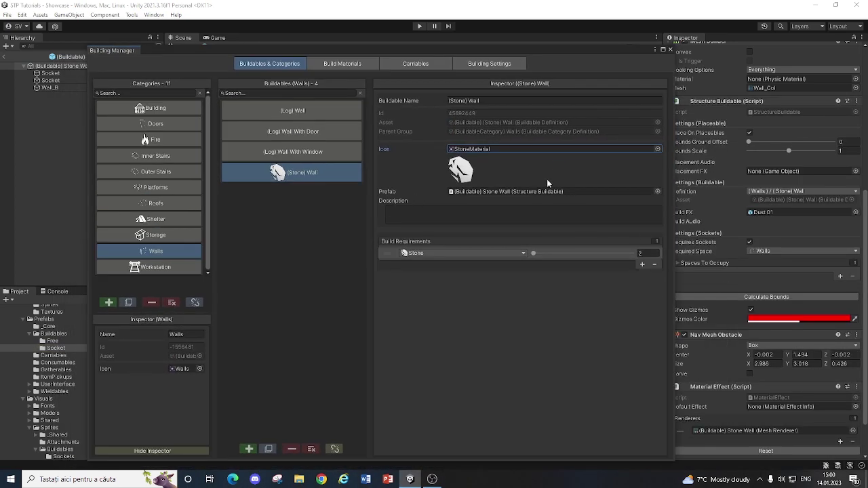
left_click(536, 214)
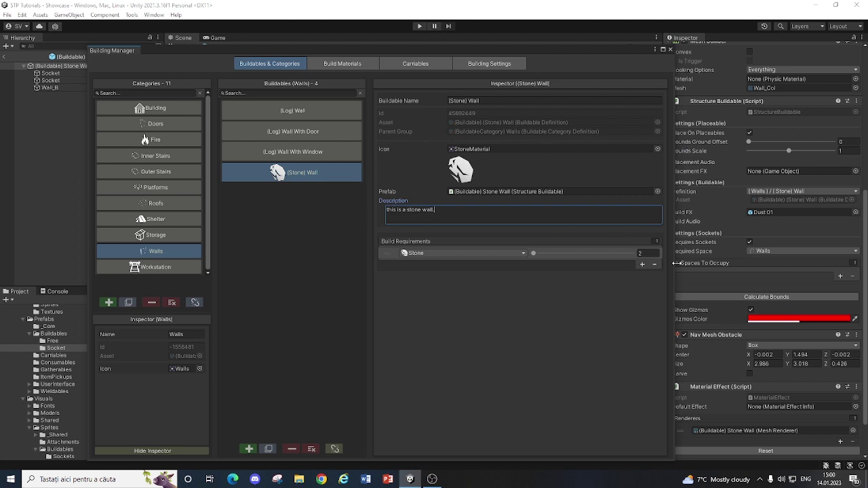
left_click(670, 49)
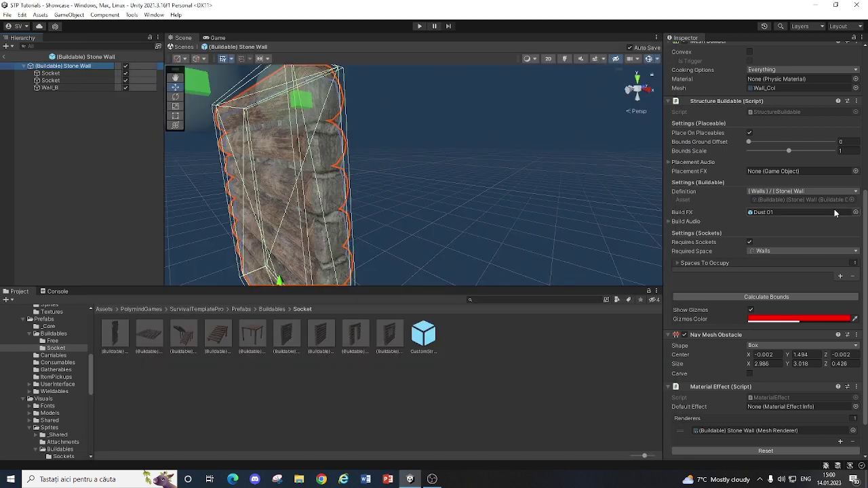
- Check the Required Space and Spaces To Occupy socket settings of the stone wall prefab's Structure Buildable component
left_click(757, 252)
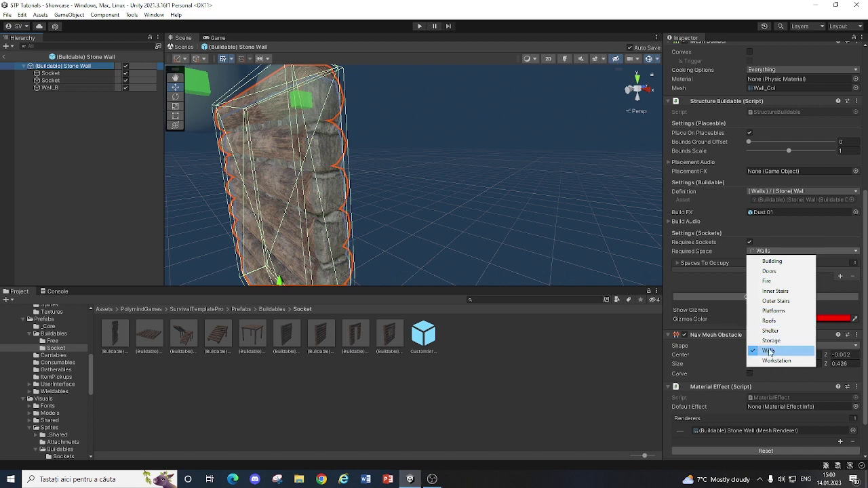
left_click(705, 280)
left_click(678, 263)
left_click(696, 274)
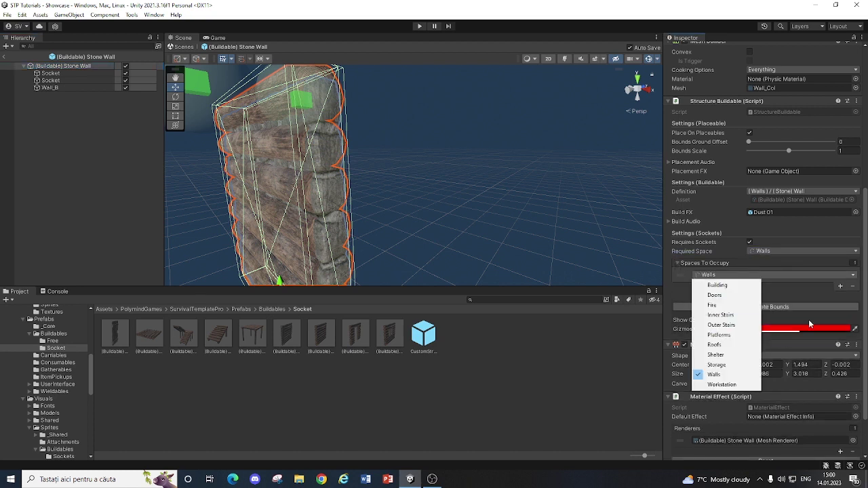
left_click(718, 264)
scroll(792, 332, "down", 2)
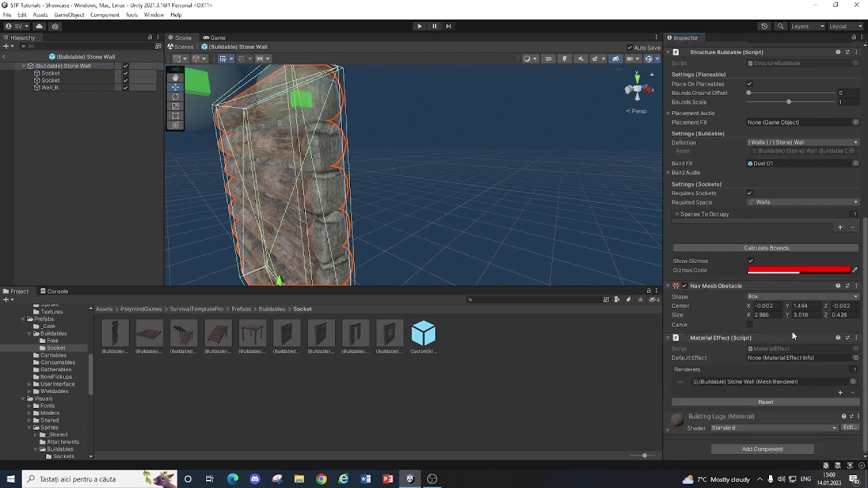
- Disable the Mesh Renderer on the (Buildable) Stone Wall root object and exit prefab editing
scroll(823, 390, "up", 12)
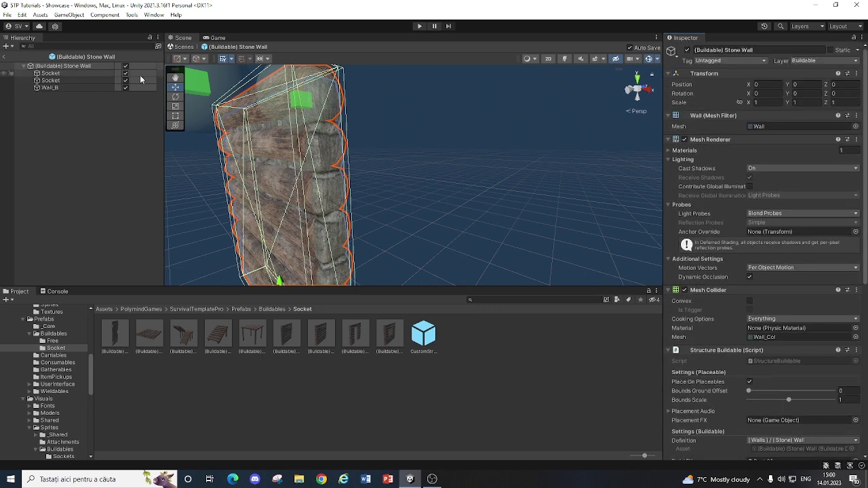
left_click(684, 139)
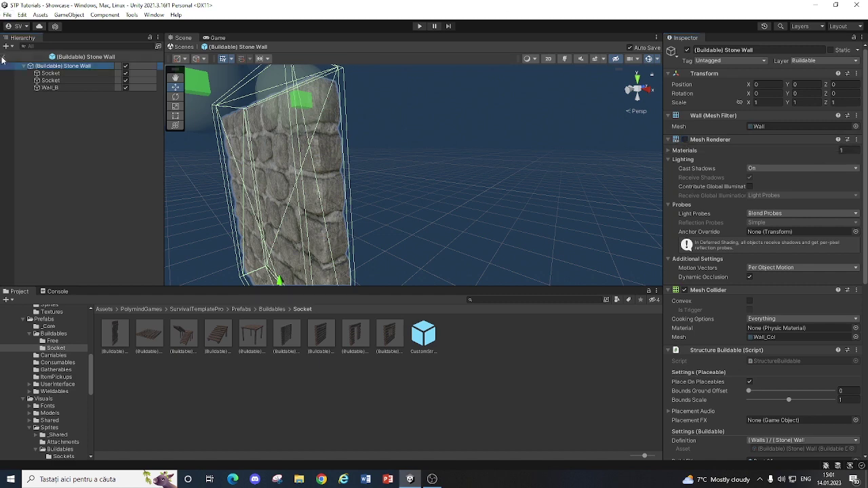
left_click(4, 58)
- Run the Showcase scene and start a Custom Building from the building book's Building category
left_click(419, 26)
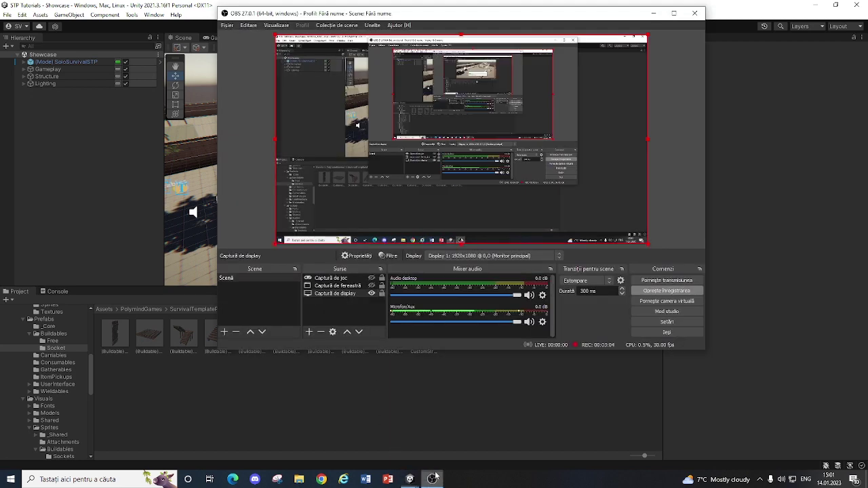
left_click(432, 479)
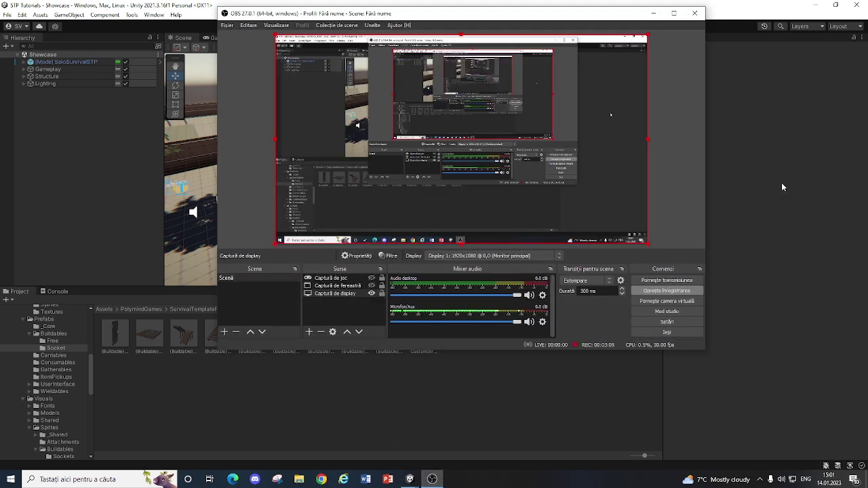
left_click(652, 12)
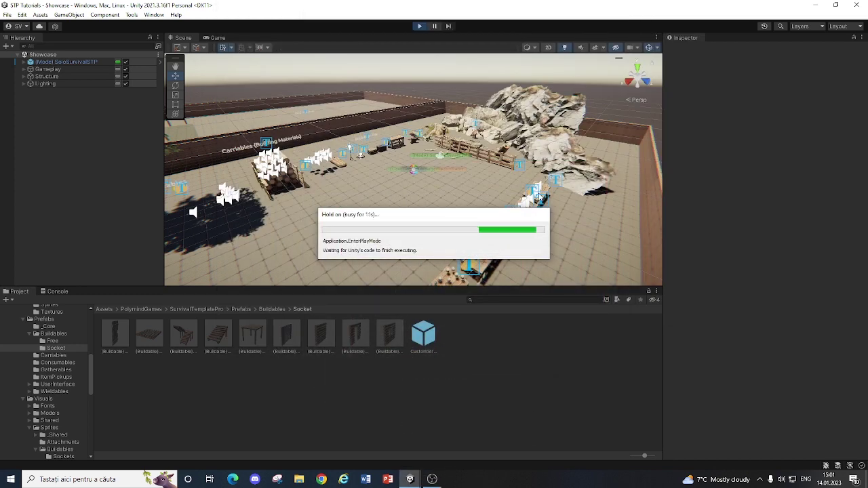
left_click(432, 478)
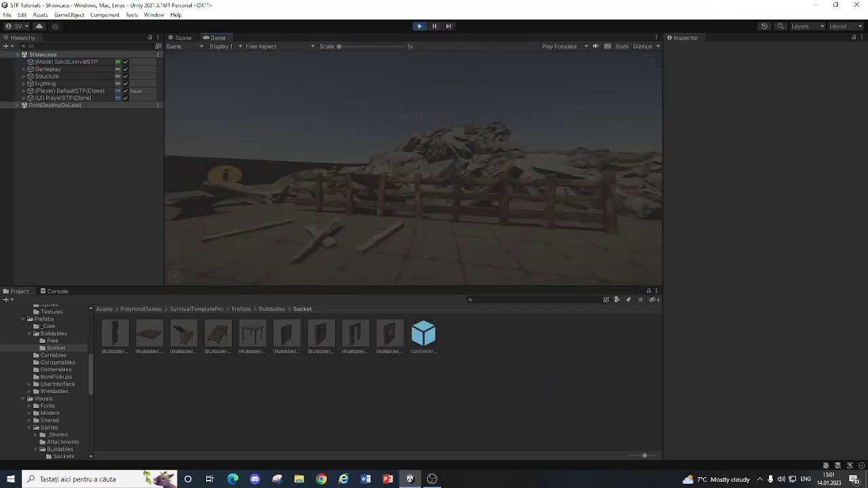
key("b")
left_click(362, 214)
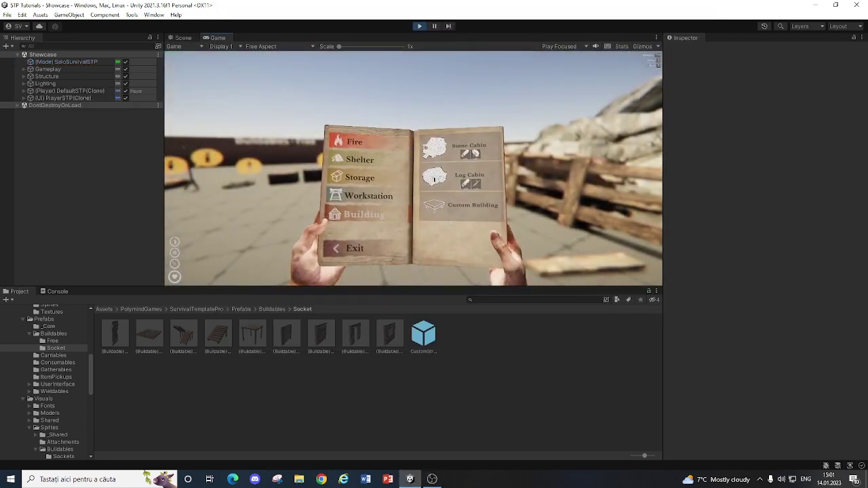
left_click(471, 205)
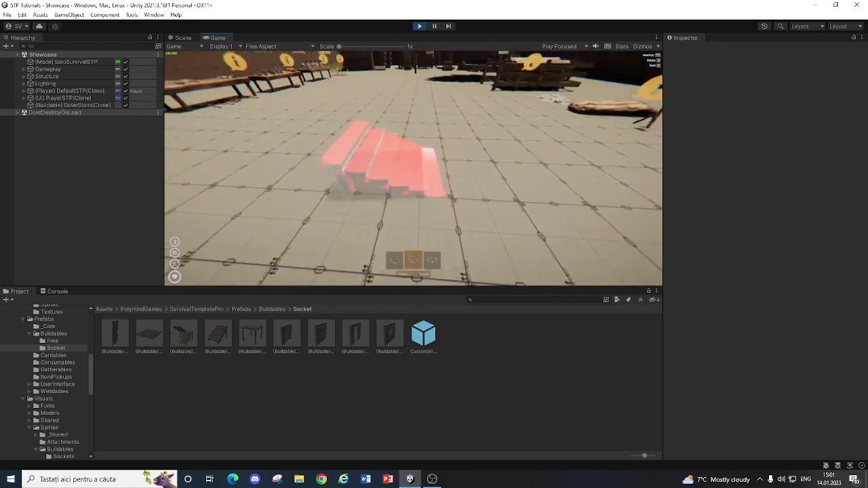
- Switch the building piece to the platform and place it on the ground
scroll(413, 168, "down", 1)
left_click(414, 168)
key("w")
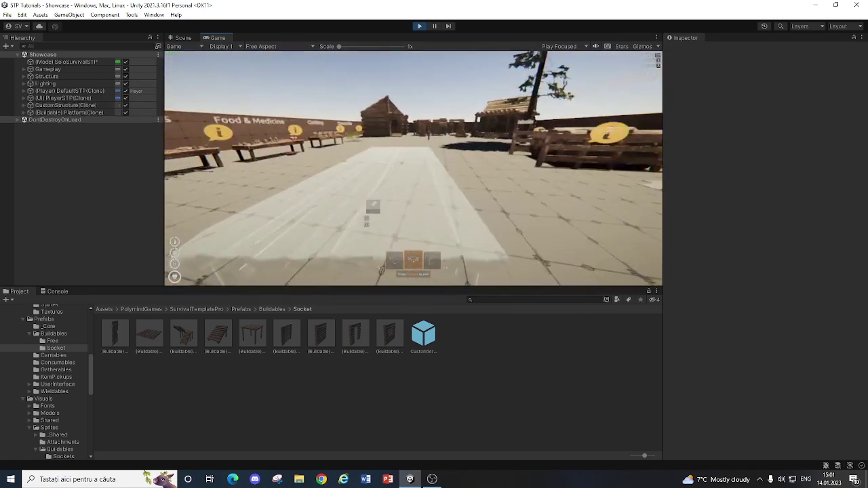
- Cycle to the stone wall piece, place it on the platform's edge and leave building mode
key("e")
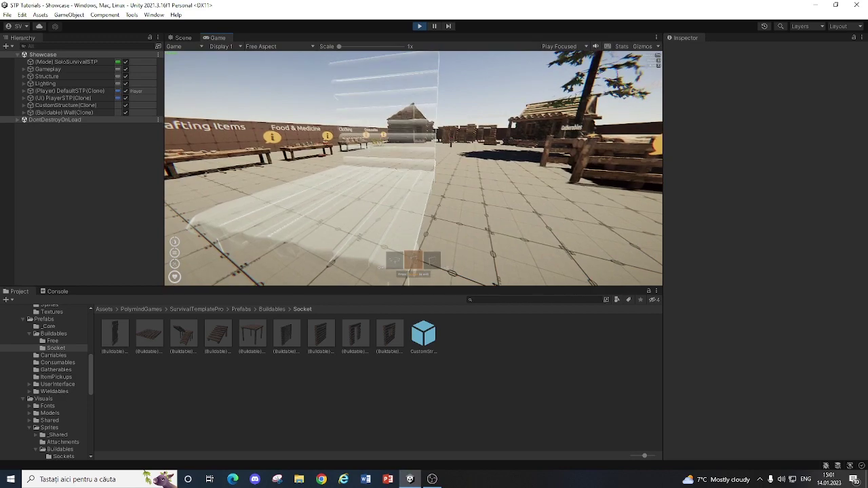
key("a")
key("e")
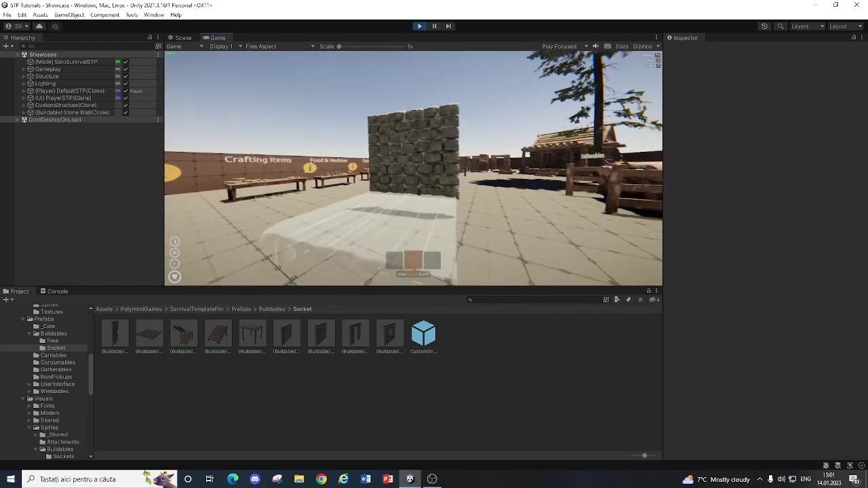
left_click(414, 168)
key("w")
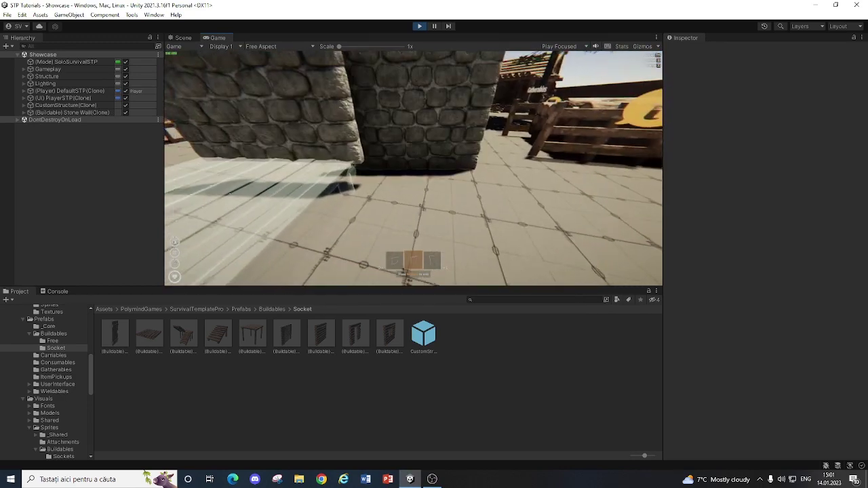
key("Escape")
- Walk around the placed stone wall to inspect it from both sides, and stop the play test
key("d")
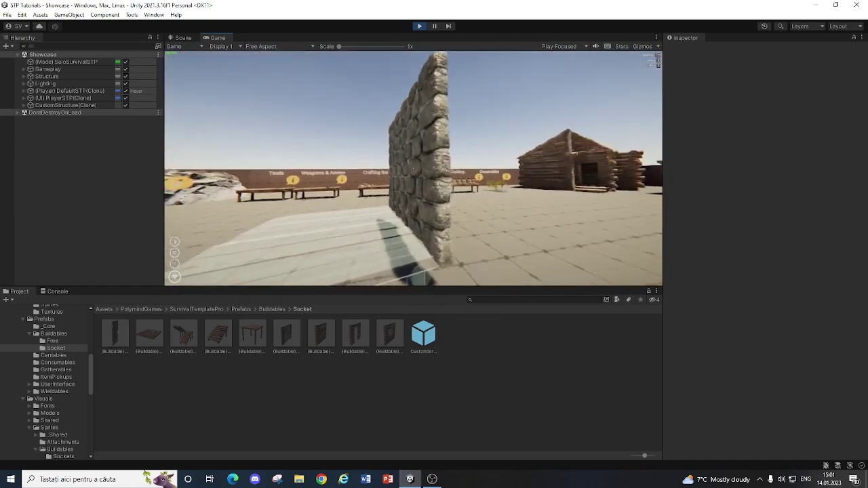
key("w")
key("w")
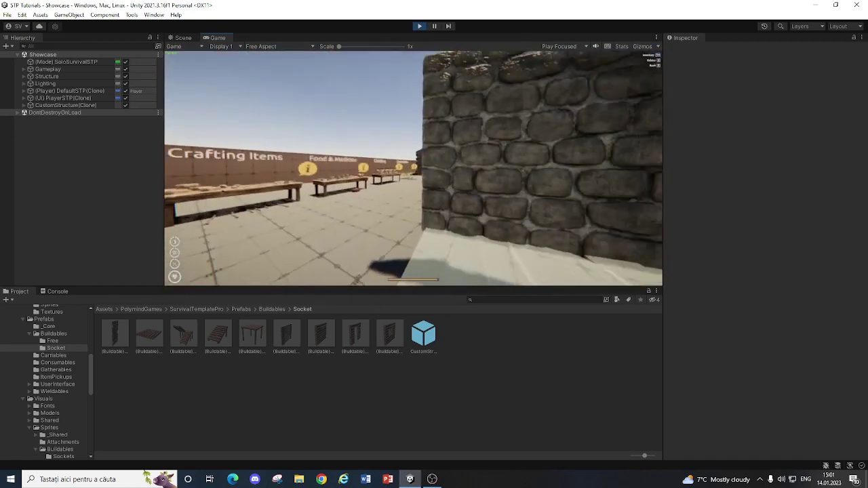
left_click(420, 26)
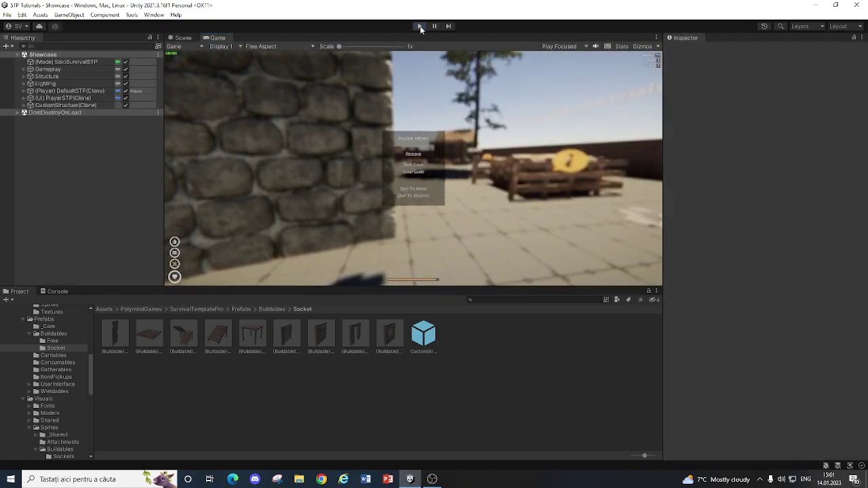
- Reopen the (Buildable) Stone Wall prefab from the Socket folder for editing
left_click(287, 334)
double_click(296, 332)
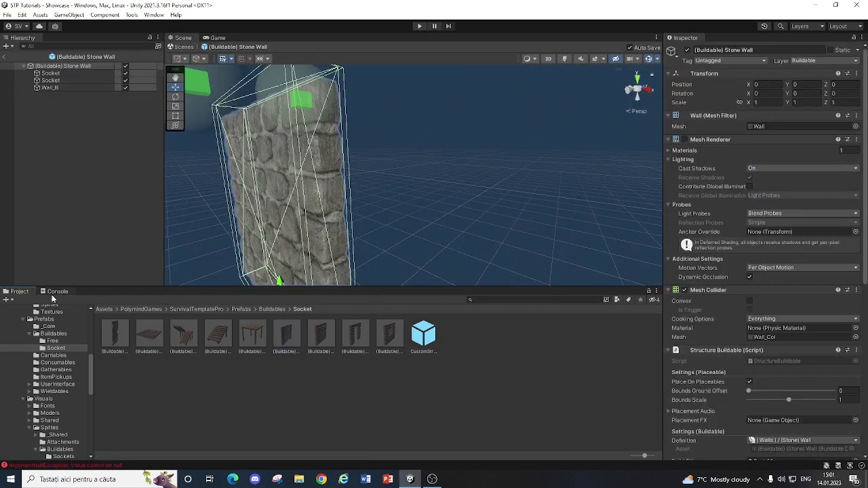
left_click_drag(44, 294, 16, 303)
left_click_drag(11, 220, 65, 296)
left_click(19, 291)
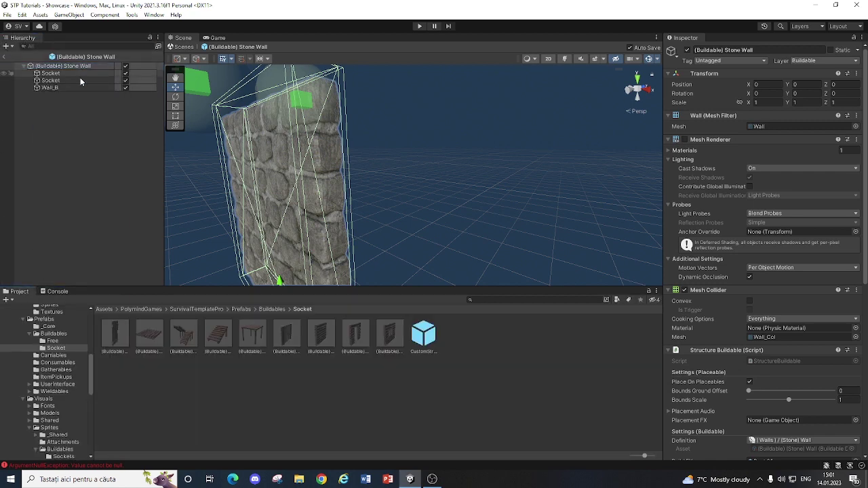
- Assign Wall_B as the renderer in the stone wall's Material Effect component and exit prefab editing
scroll(791, 387, "down", 10)
scroll(765, 298, "down", 1)
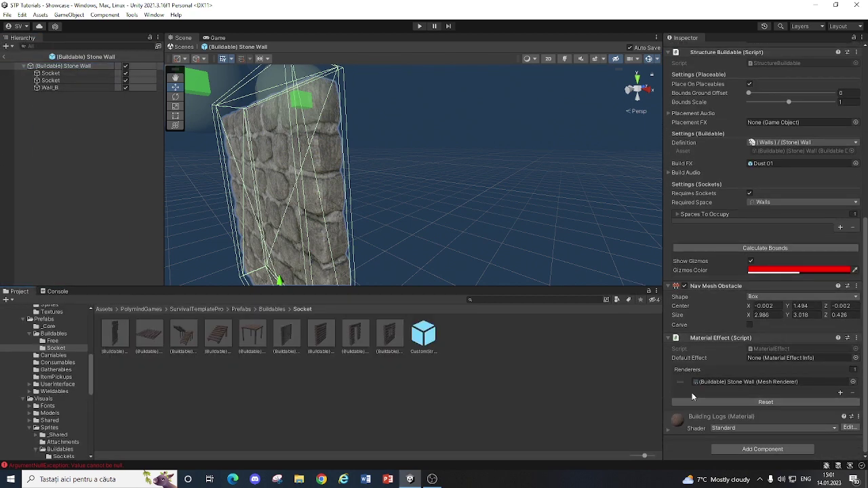
left_click(778, 384)
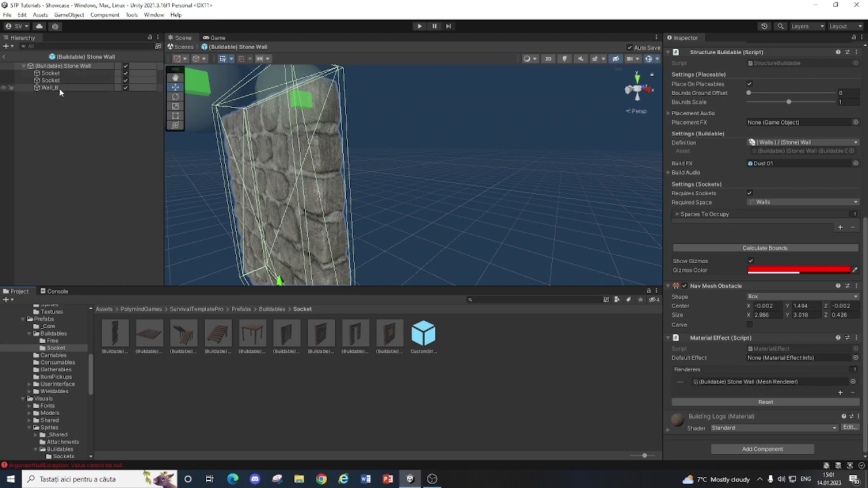
left_click_drag(676, 394, 742, 384)
left_click(6, 56)
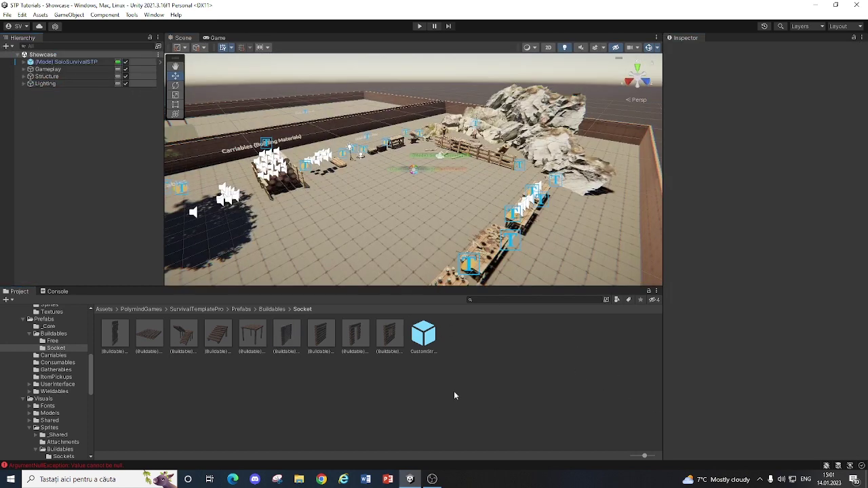
- Run the game again, start a Custom Building with a platform, and preview the stone wall piece's placement material
left_click(419, 26)
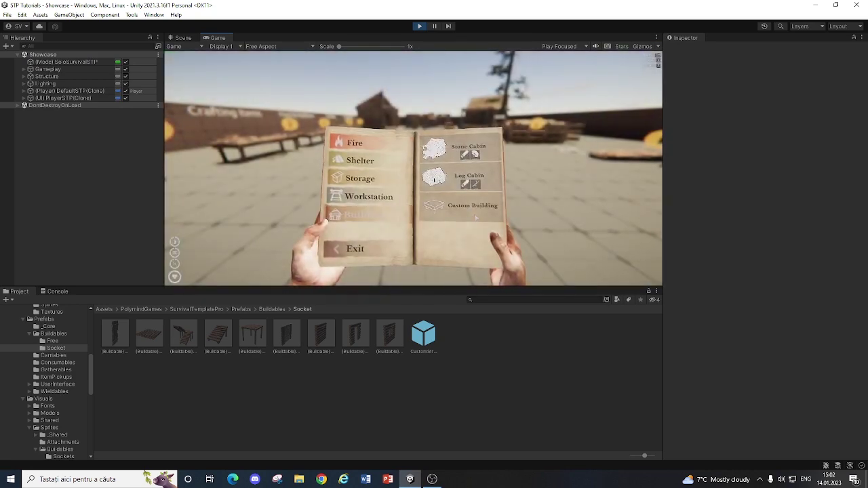
left_click(445, 210)
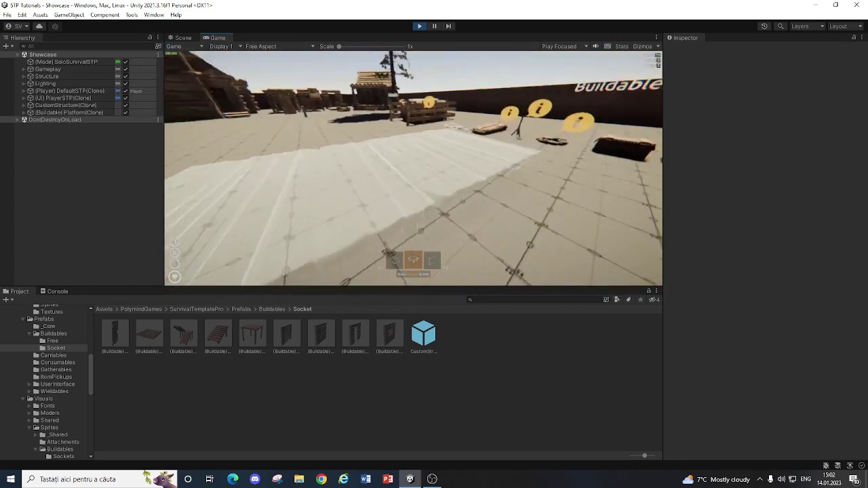
key("e")
key("e")
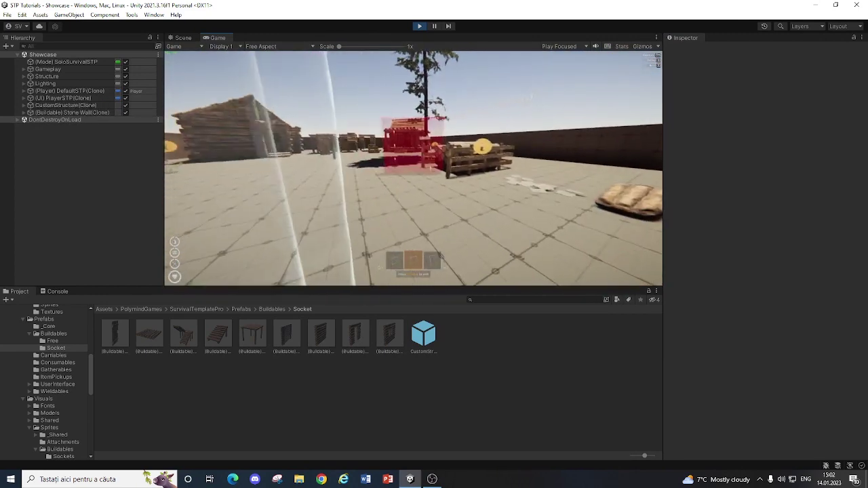
key("Escape")
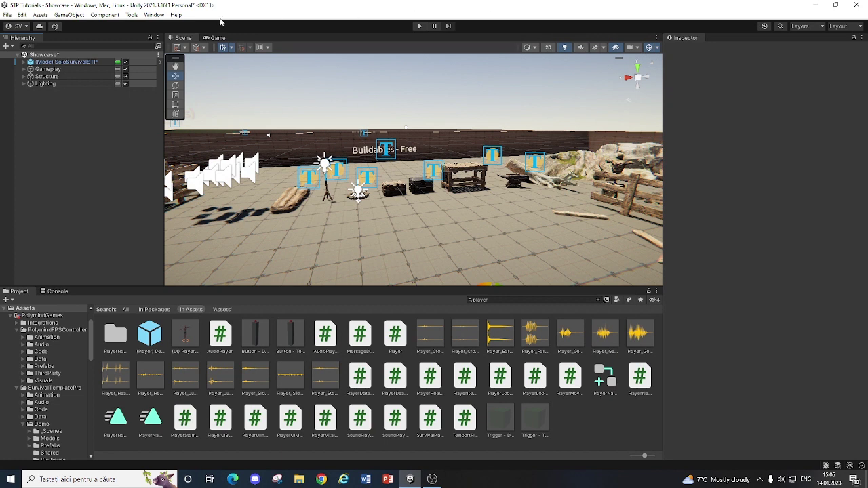
- Open the Building Manager and review the Platforms category and the cabins in the Building category, creating no new buildable
left_click(132, 14)
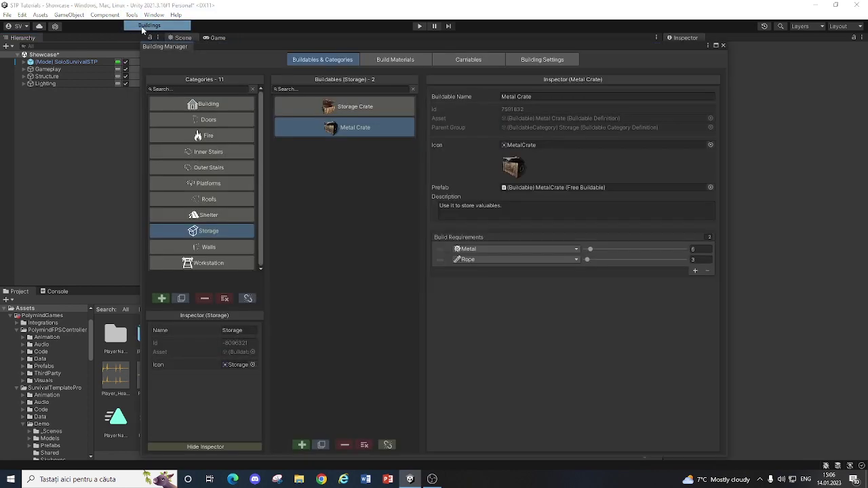
left_click(156, 27)
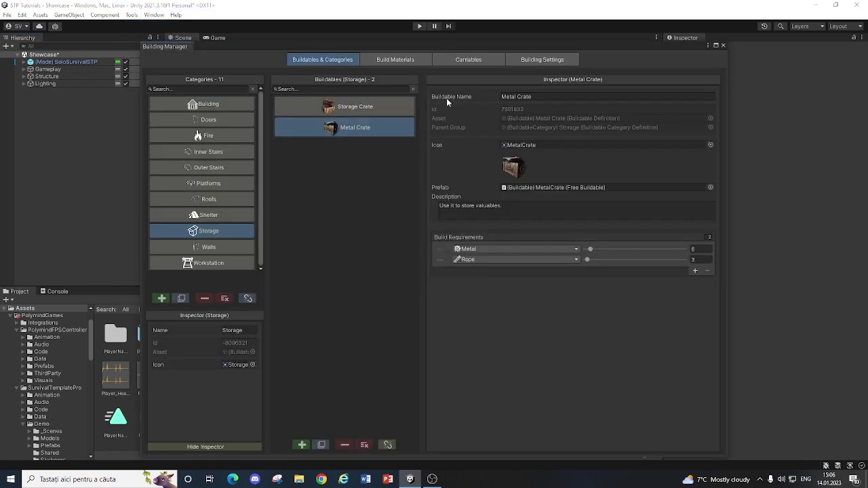
left_click(227, 183)
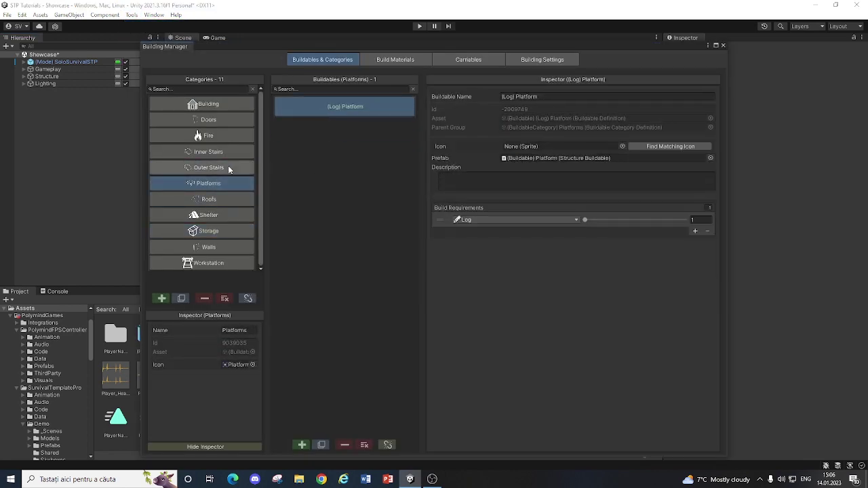
left_click(217, 103)
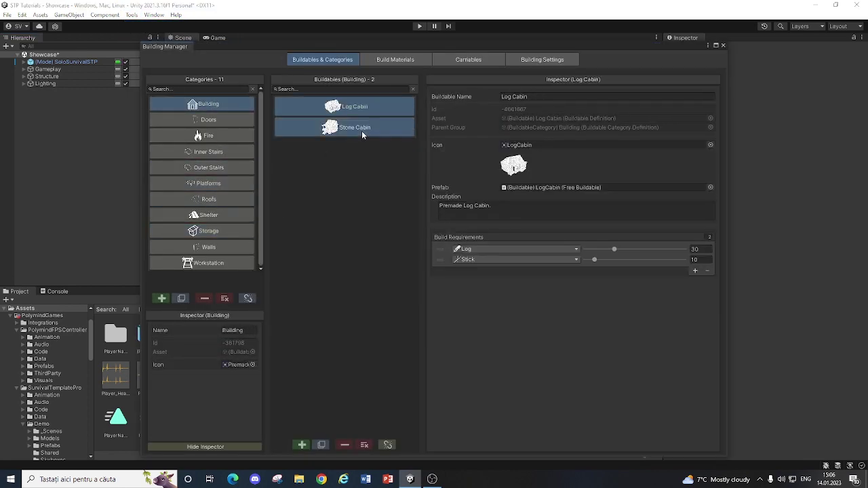
left_click(302, 444)
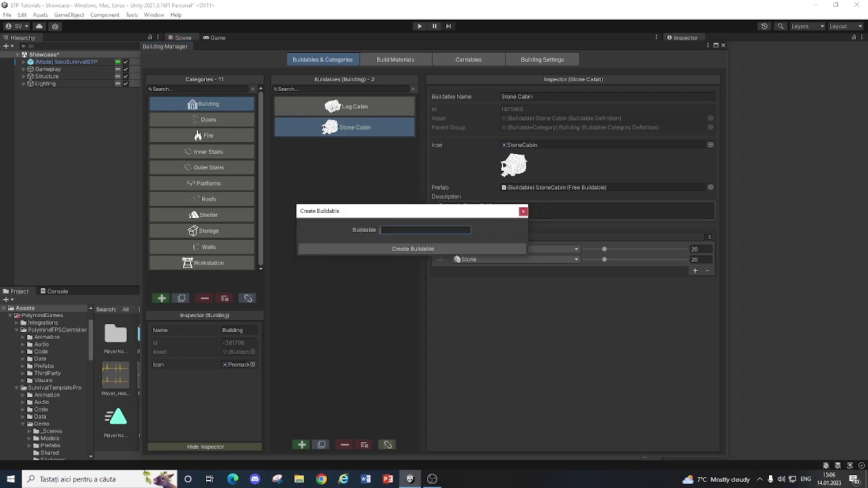
left_click(523, 206)
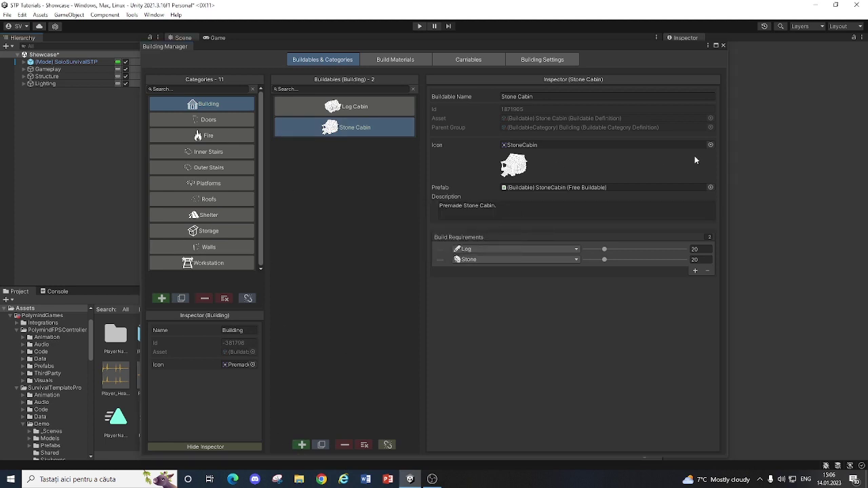